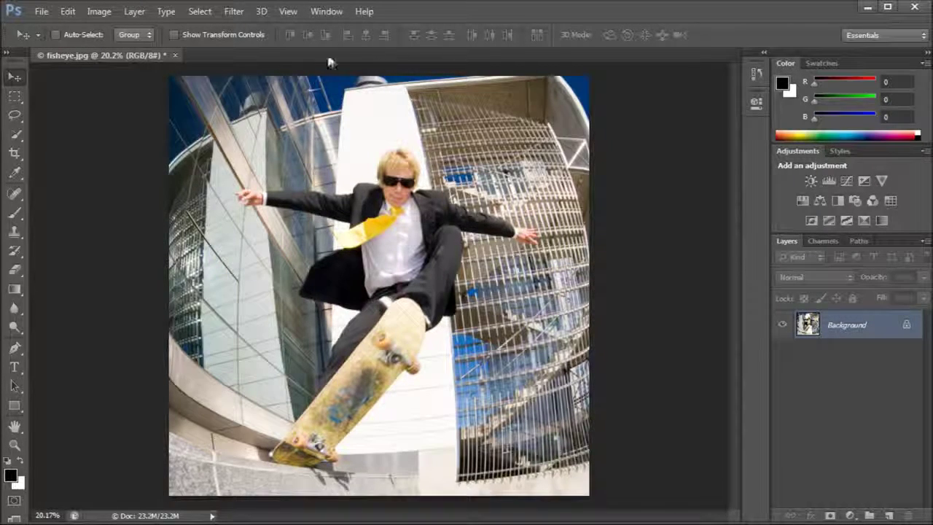
- Apply the Adaptive Wide Angle filter to the skateboarder photo with Fisheye correction and a focal length of 15.68 mm
{"action": "left_click", "coordinate": [235, 11]}
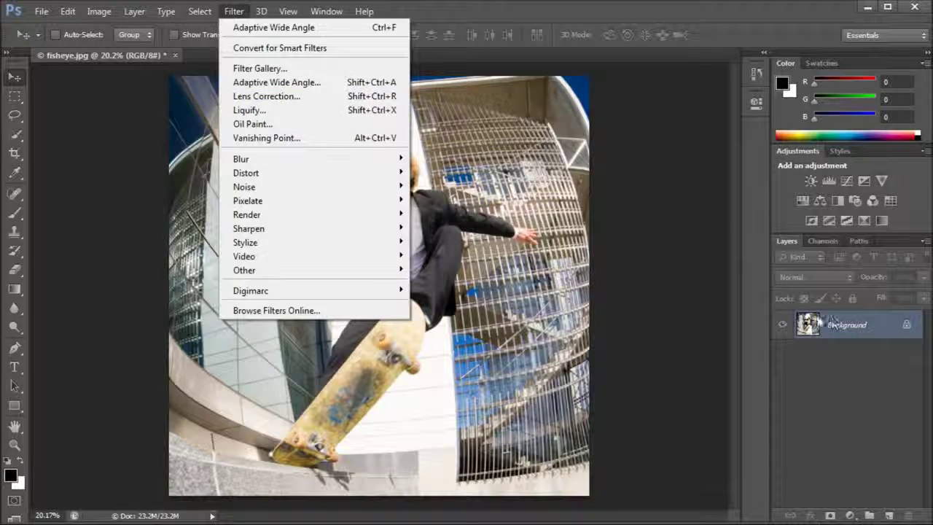
{"action": "left_click", "coordinate": [249, 82]}
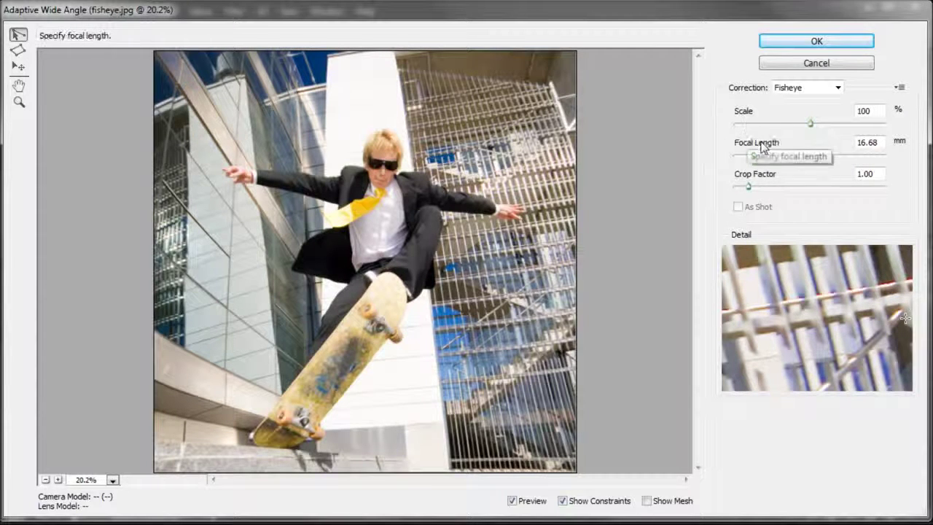
{"action": "left_click_drag", "start_coordinate": [755, 158], "coordinate": [763, 160]}
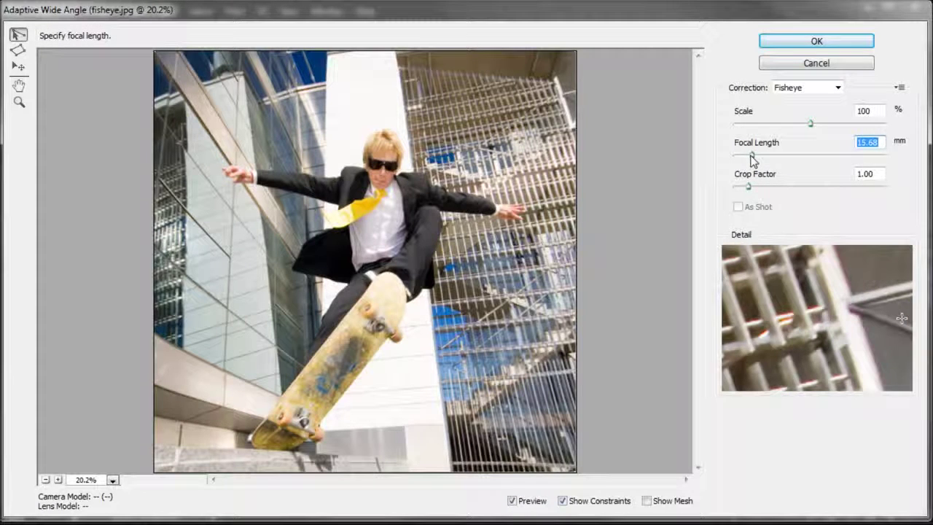
{"action": "left_click_drag", "start_coordinate": [749, 155], "coordinate": [751, 156]}
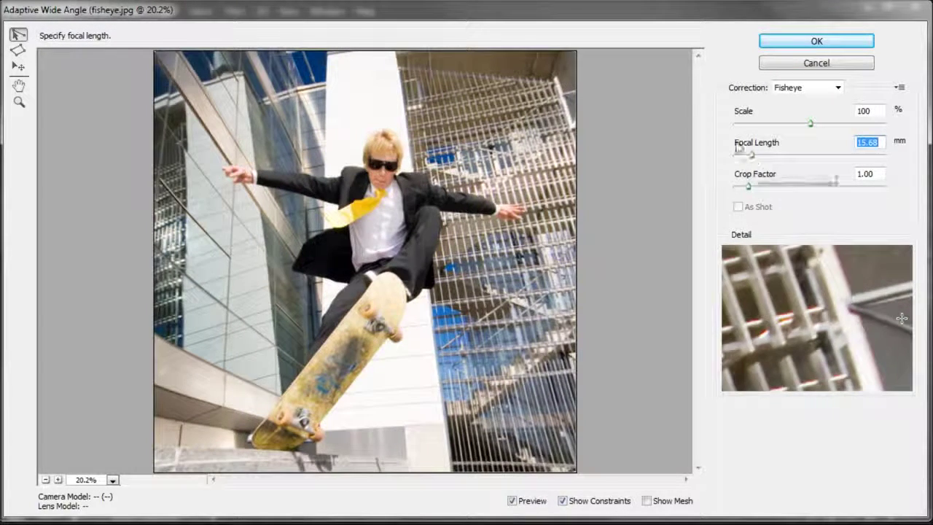
{"action": "left_click", "coordinate": [797, 46]}
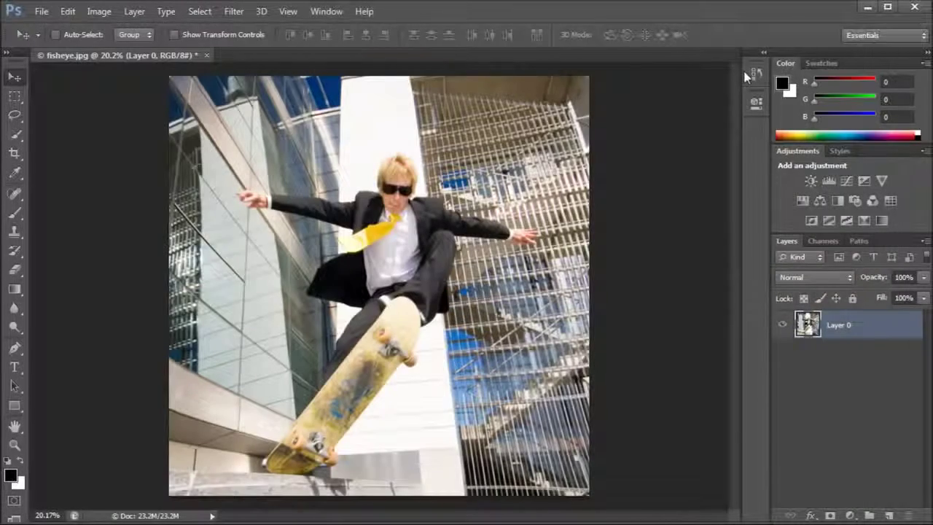
- Compare the original fisheye.jpg snapshot with the Adaptive Wide Angle result in the history
{"action": "left_click", "coordinate": [756, 74]}
{"action": "left_click", "coordinate": [655, 81]}
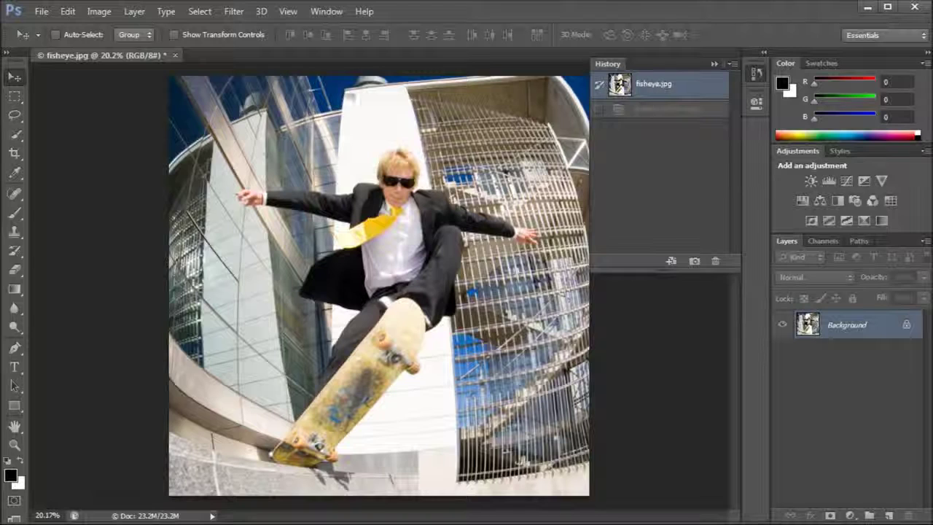
{"action": "left_click", "coordinate": [666, 108]}
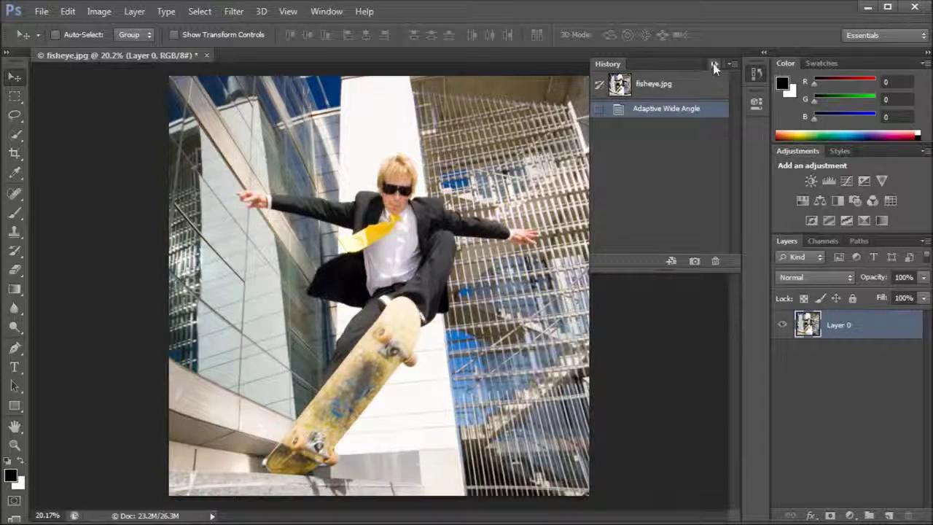
- Revert the photo to its original fisheye.jpg snapshot in the history and collapse the history
{"action": "left_click", "coordinate": [756, 74]}
{"action": "left_click", "coordinate": [756, 79]}
{"action": "left_click", "coordinate": [727, 83]}
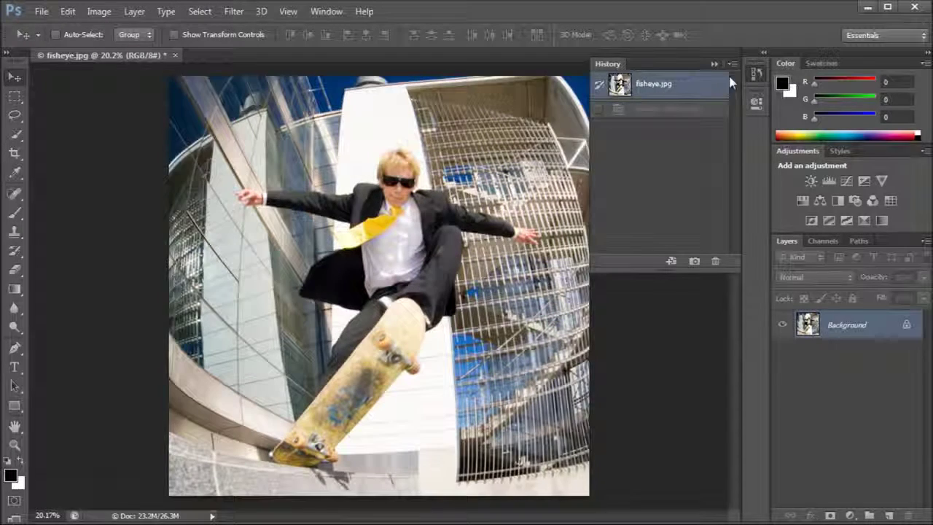
{"action": "left_click", "coordinate": [716, 64]}
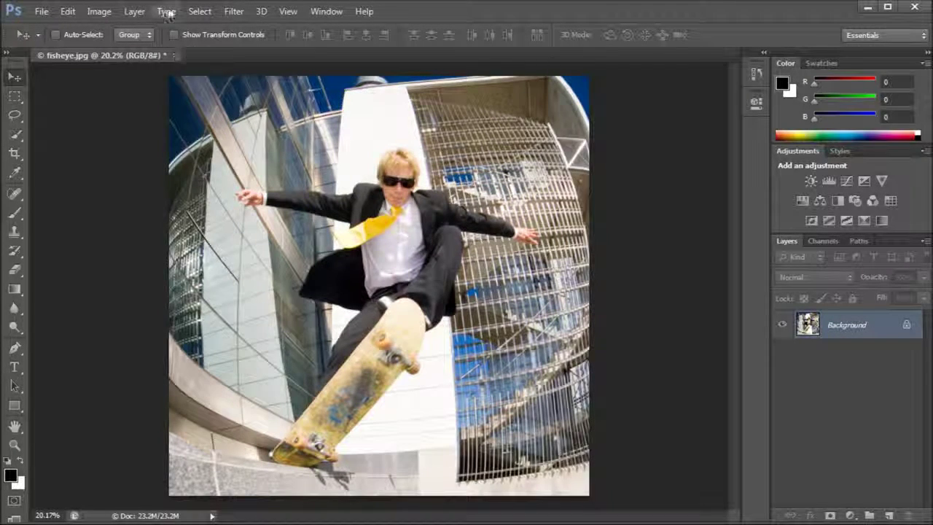
- Reopen the Adaptive Wide Angle filter and set the focal length to 25 mm
{"action": "left_click", "coordinate": [201, 12]}
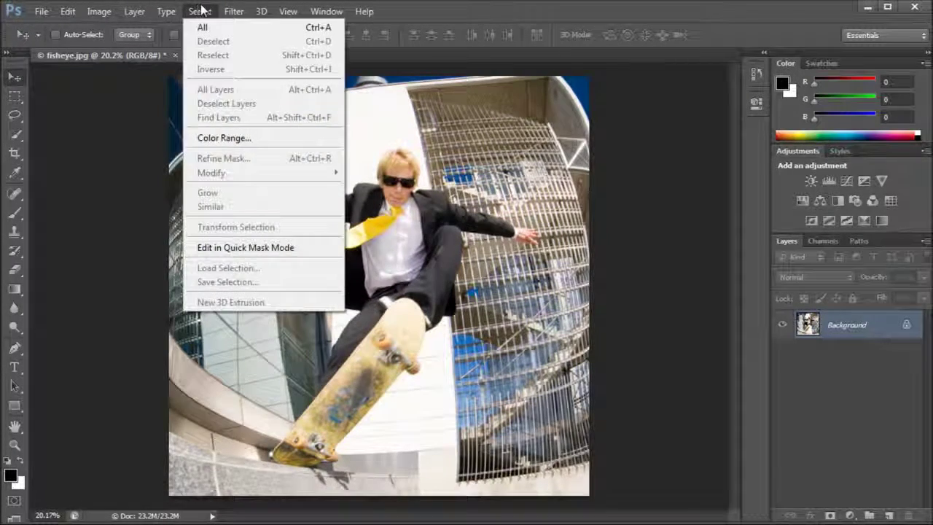
{"action": "mouse_move", "coordinate": [233, 12]}
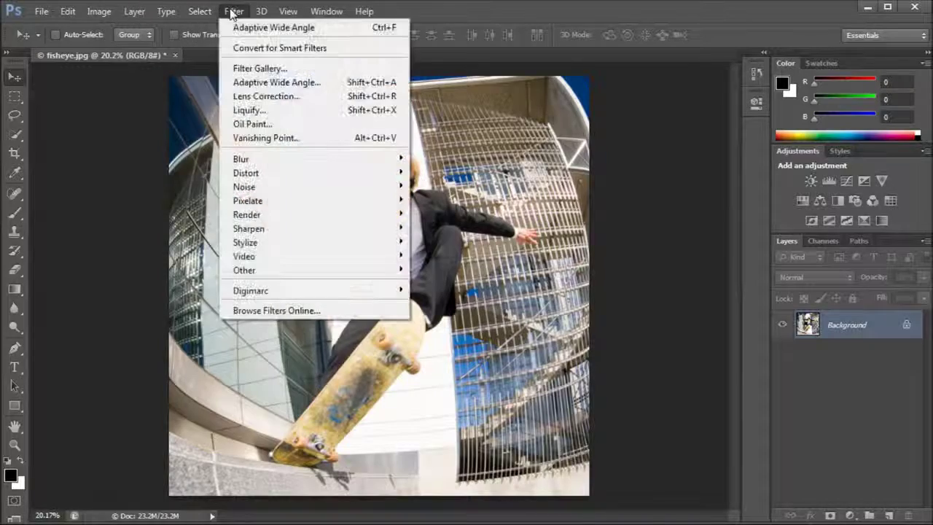
{"action": "left_click", "coordinate": [251, 82]}
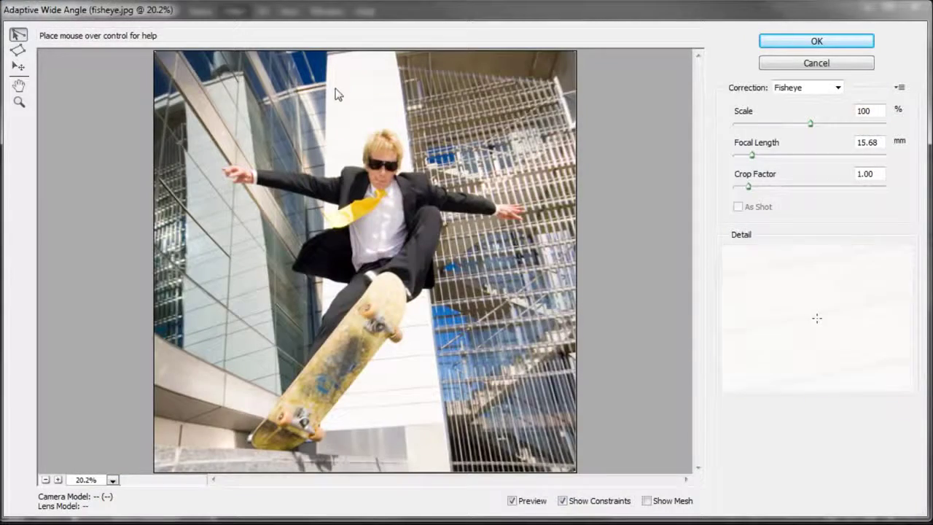
{"action": "left_click_drag", "start_coordinate": [873, 143], "coordinate": [811, 143]}
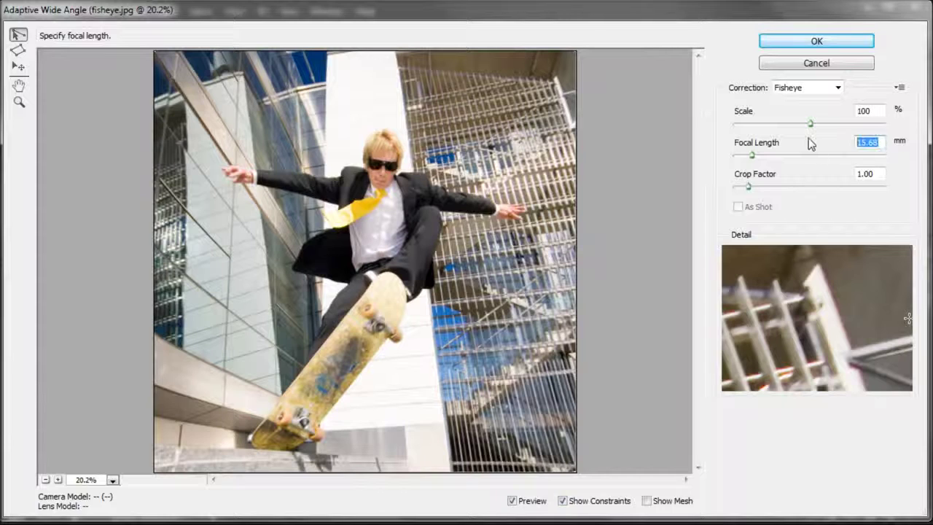
{"action": "type", "text": "25"}
{"action": "key", "text": "Return"}
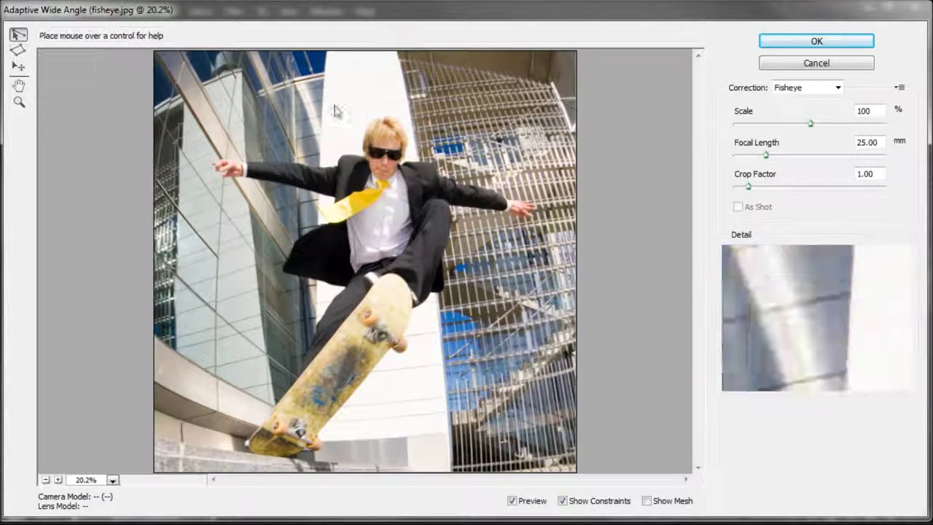
- Draw a constraint down the left edge of the white tower behind the skateboarder and bend it to follow the edge
{"action": "left_click", "coordinate": [327, 52]}
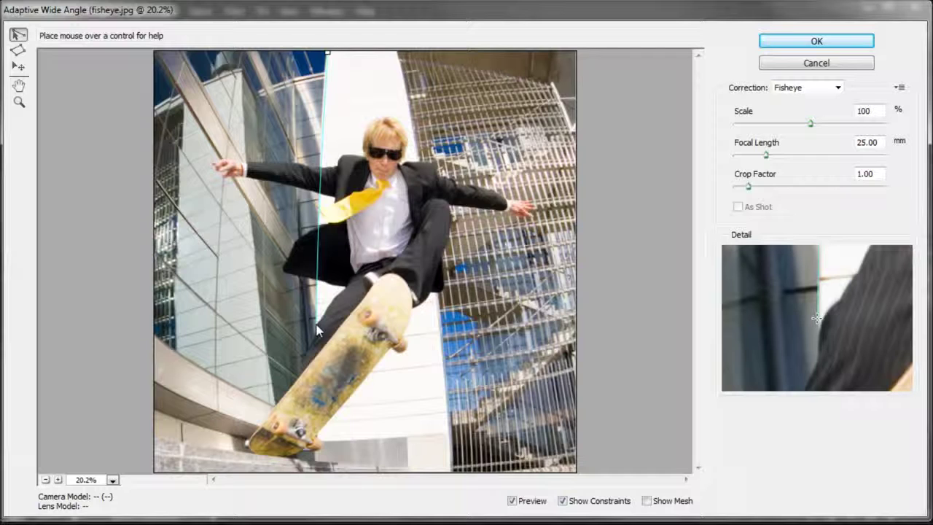
{"action": "left_click", "coordinate": [315, 324]}
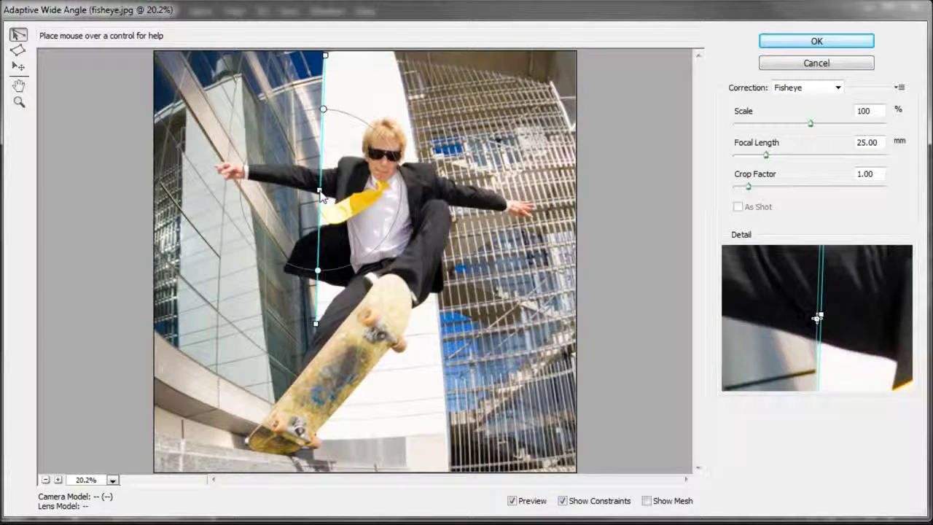
{"action": "left_click_drag", "start_coordinate": [319, 195], "coordinate": [322, 192]}
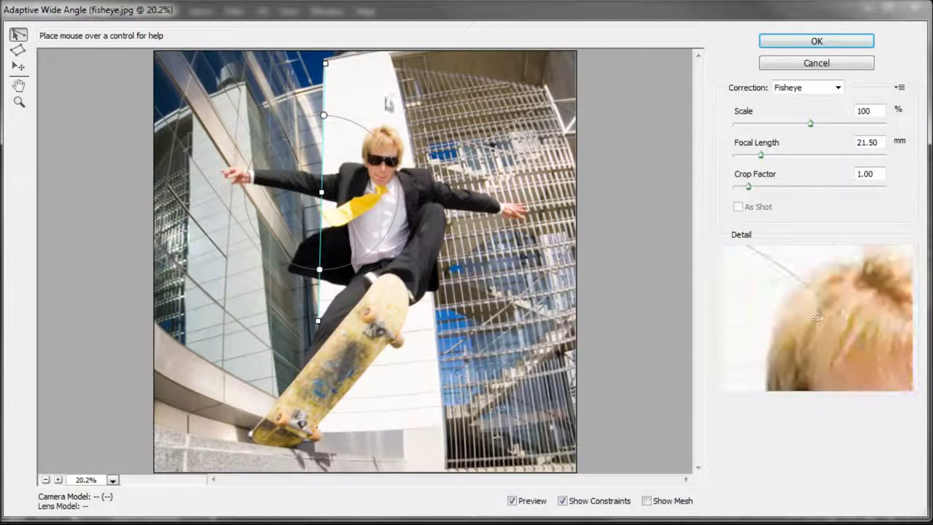
- Draw a second constraint along the white tower's right edge, from the top of the photo down to its base
{"action": "left_click", "coordinate": [390, 52]}
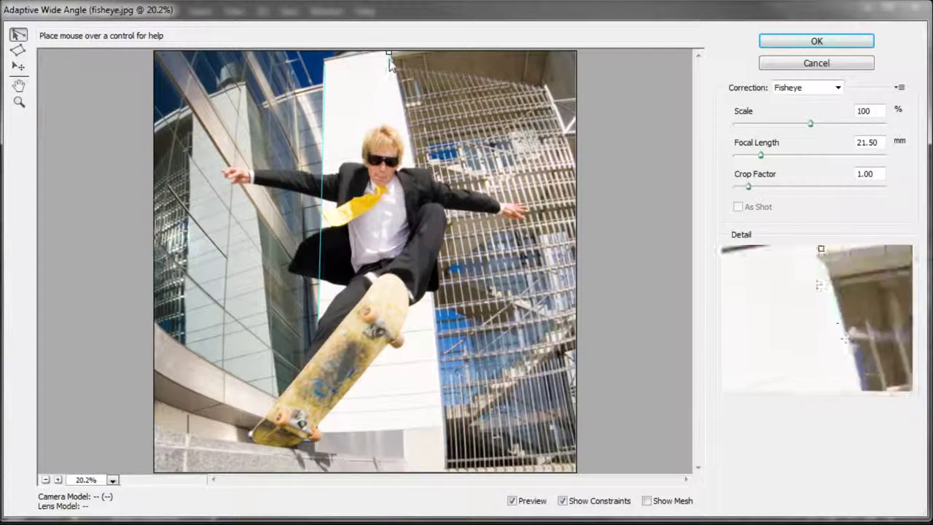
{"action": "left_click", "coordinate": [447, 471]}
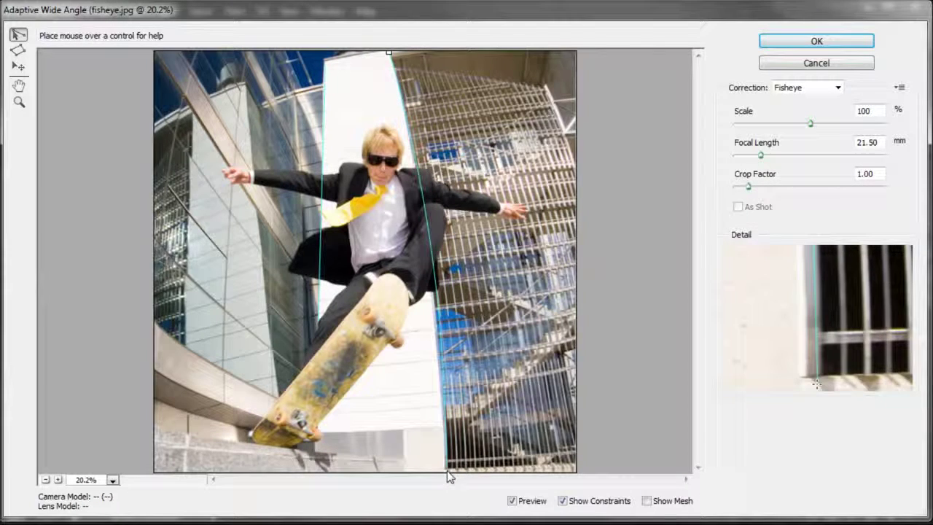
{"action": "mouse_move", "coordinate": [447, 474]}
{"action": "left_mouse_down"}
{"action": "mouse_move", "coordinate": [412, 437]}
{"action": "mouse_move", "coordinate": [321, 393]}
{"action": "mouse_move", "coordinate": [398, 416]}
{"action": "mouse_move", "coordinate": [437, 473]}
{"action": "mouse_move", "coordinate": [449, 475]}
{"action": "mouse_move", "coordinate": [443, 470]}
{"action": "left_mouse_up"}
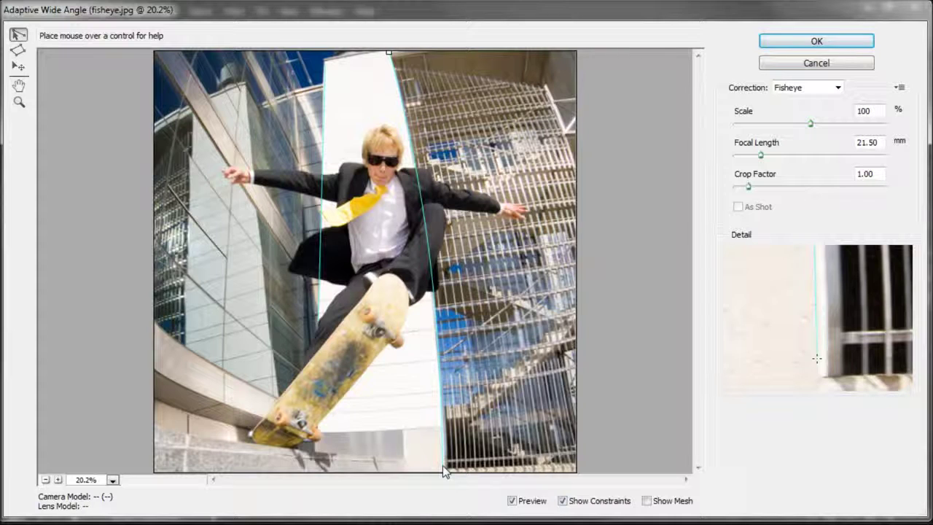
{"action": "mouse_move", "coordinate": [442, 470]}
{"action": "left_mouse_down"}
{"action": "mouse_move", "coordinate": [456, 461]}
{"action": "mouse_move", "coordinate": [452, 470]}
{"action": "mouse_move", "coordinate": [481, 470]}
{"action": "mouse_move", "coordinate": [449, 471]}
{"action": "left_mouse_up"}
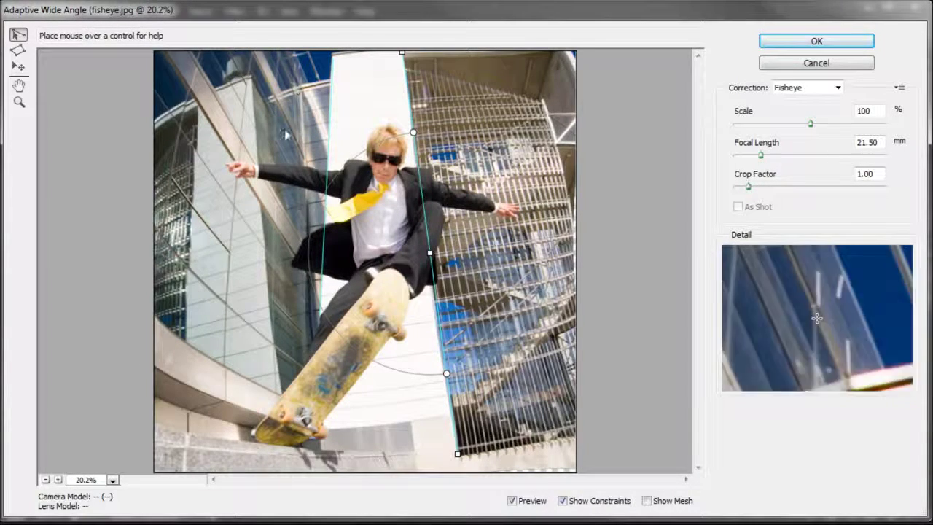
- Add two constraints down the glass facade left of the skateboarder and apply the wide-angle correction
{"action": "left_click", "coordinate": [253, 51]}
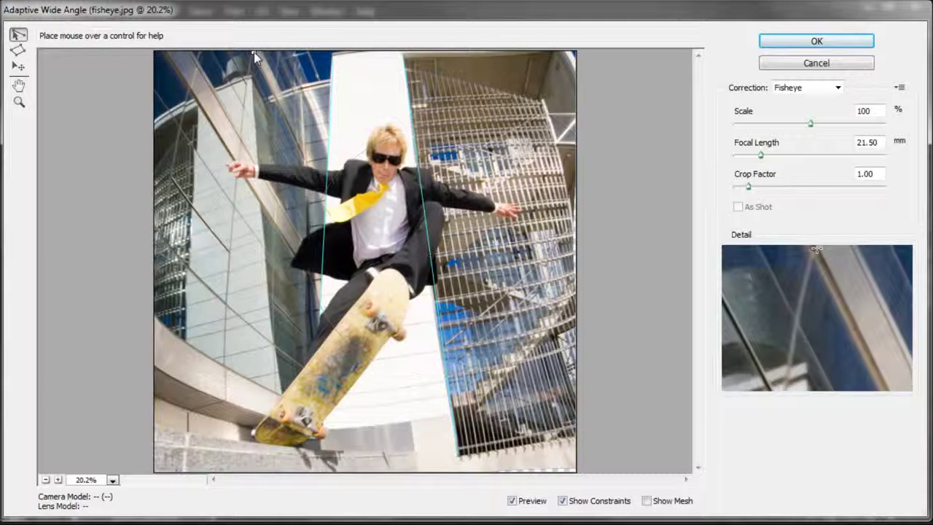
{"action": "left_click", "coordinate": [226, 368]}
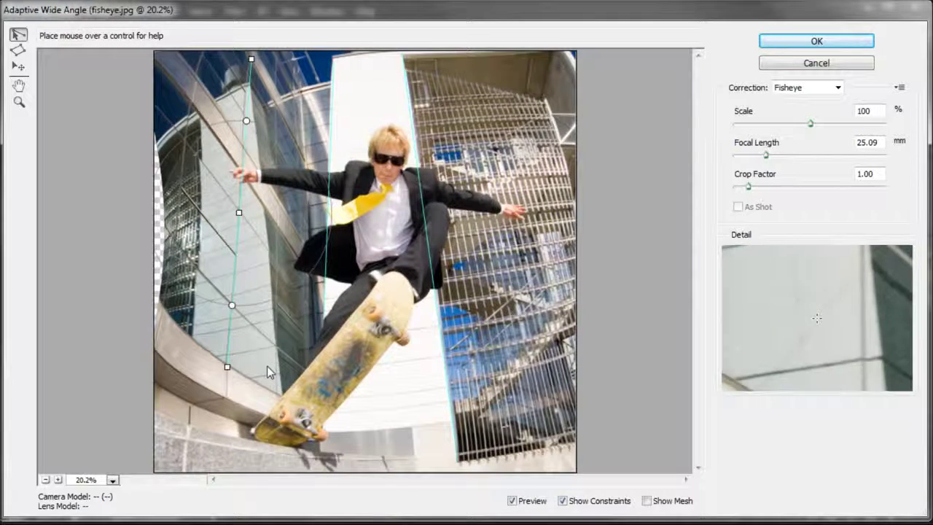
{"action": "left_click", "coordinate": [278, 52]}
{"action": "left_click", "coordinate": [277, 389]}
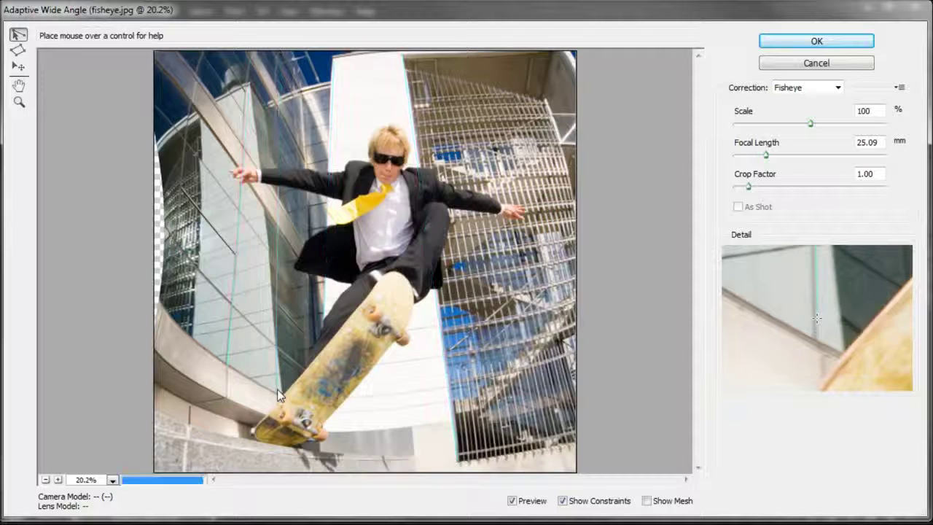
{"action": "left_click", "coordinate": [277, 220]}
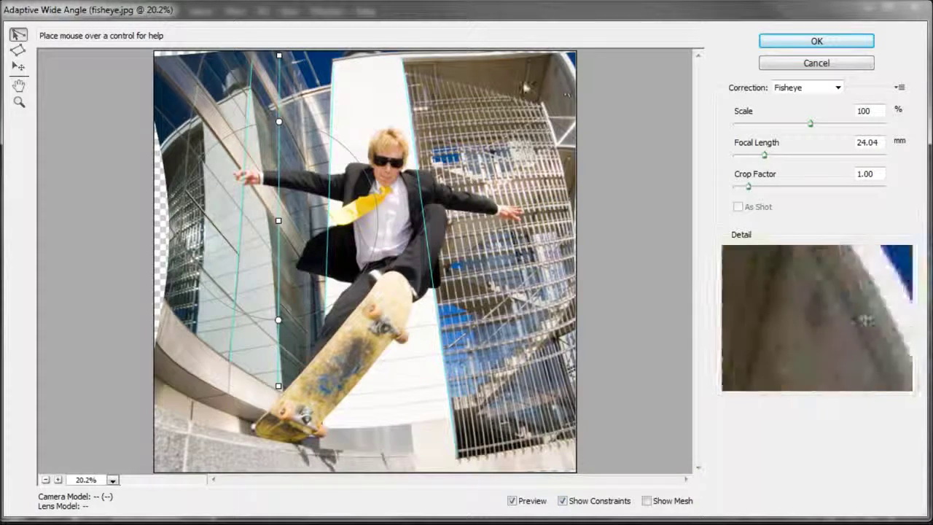
{"action": "left_click", "coordinate": [817, 42]}
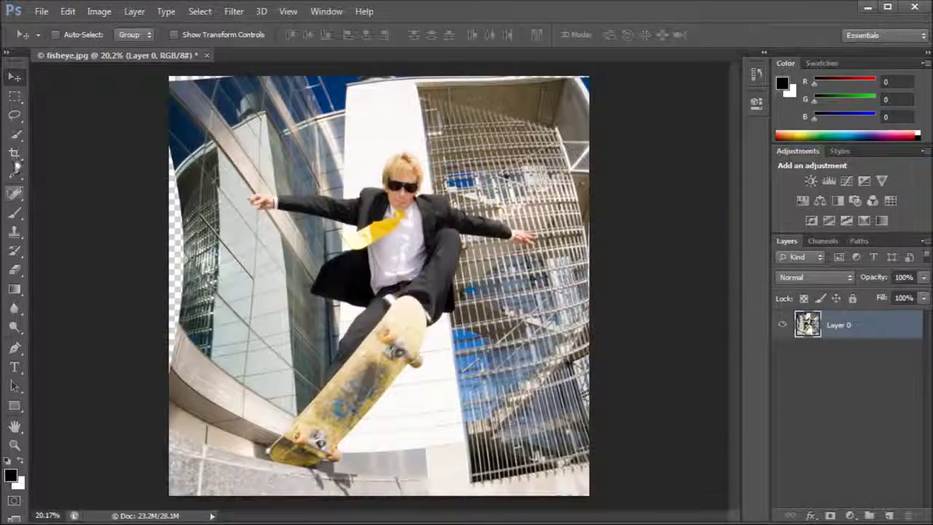
- Crop the photo's left, top and bottom edges to remove the transparent gaps left by the correction
{"action": "left_click", "coordinate": [14, 153]}
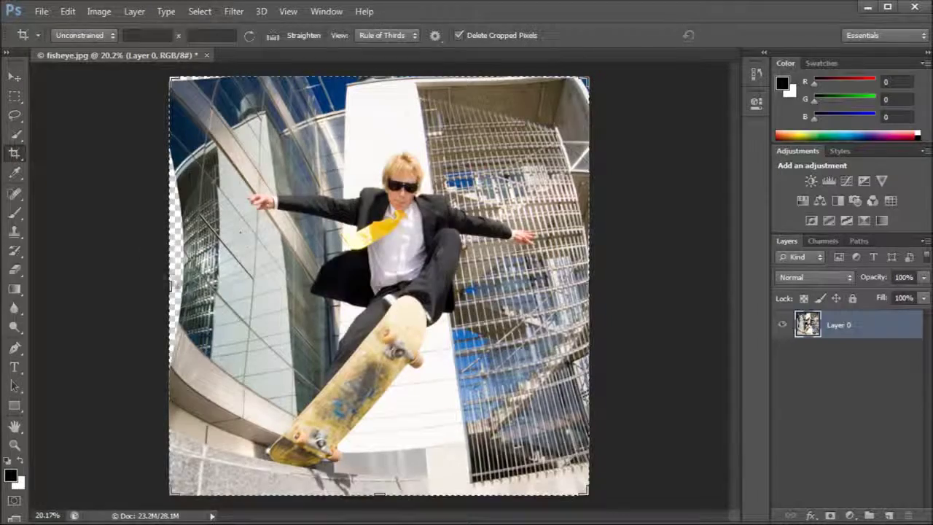
{"action": "mouse_move", "coordinate": [170, 287]}
{"action": "left_mouse_down"}
{"action": "mouse_move", "coordinate": [251, 284]}
{"action": "mouse_move", "coordinate": [160, 284]}
{"action": "mouse_move", "coordinate": [180, 283]}
{"action": "left_mouse_up"}
{"action": "left_click_drag", "start_coordinate": [378, 77], "coordinate": [380, 85]}
{"action": "left_click_drag", "start_coordinate": [378, 488], "coordinate": [383, 476]}
{"action": "left_click_drag", "start_coordinate": [379, 93], "coordinate": [378, 96]}
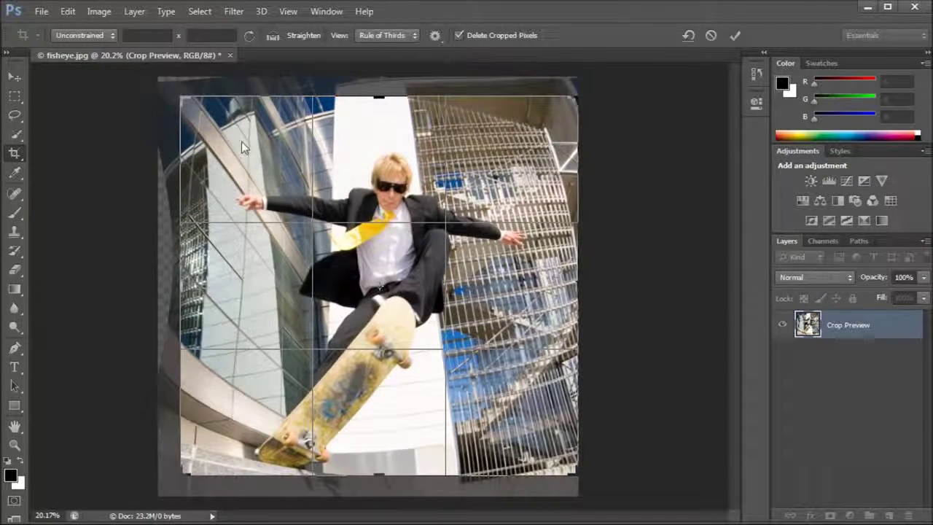
{"action": "left_click", "coordinate": [735, 35]}
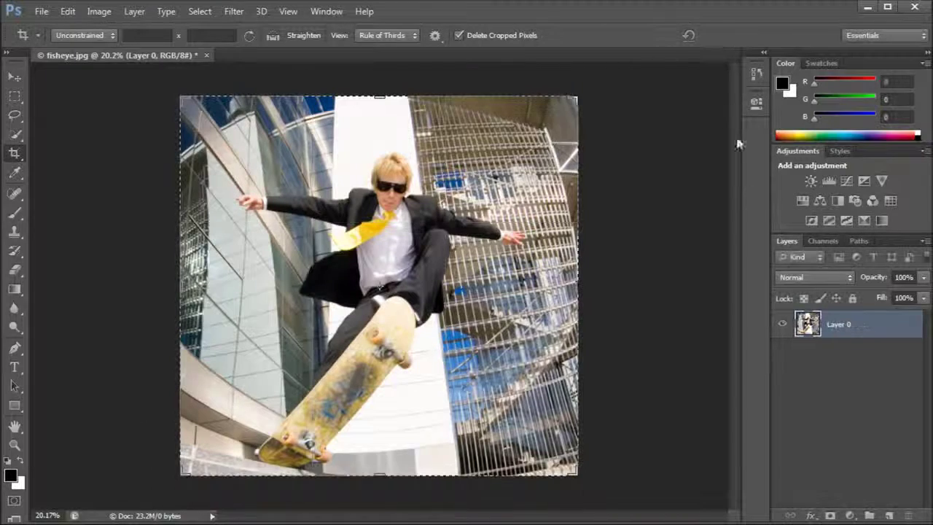
- Compare the original fisheye.jpg snapshot with the corrected and cropped photo in the history, ending on the Crop state
{"action": "left_click", "coordinate": [756, 73]}
{"action": "left_click", "coordinate": [699, 86]}
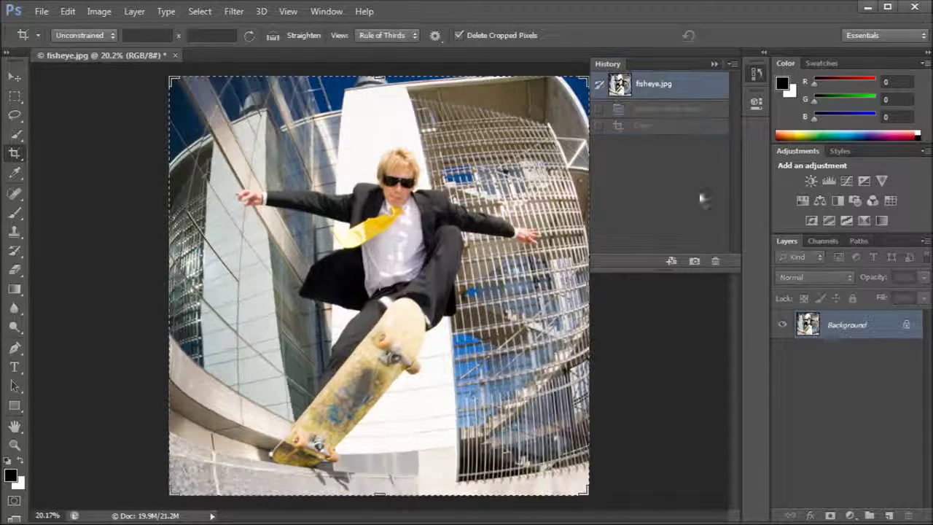
{"action": "left_click", "coordinate": [639, 127]}
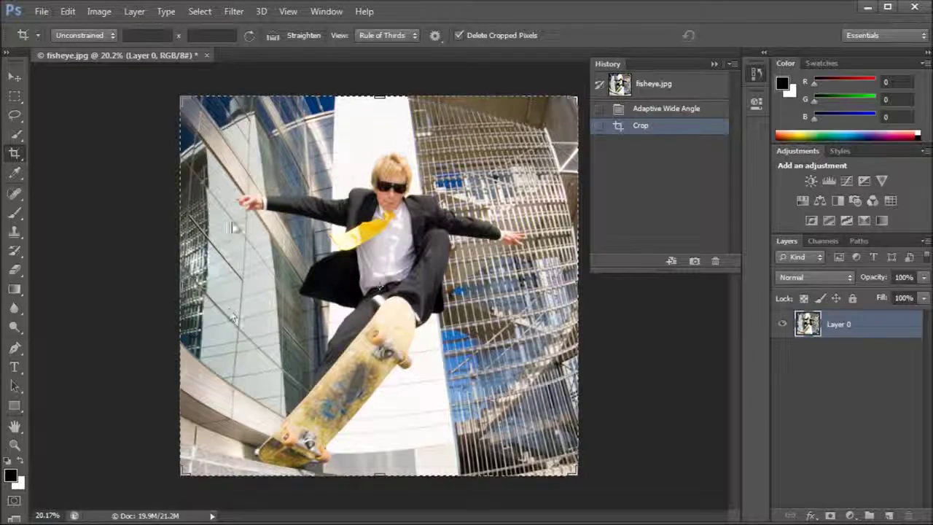
{"action": "left_click", "coordinate": [659, 85]}
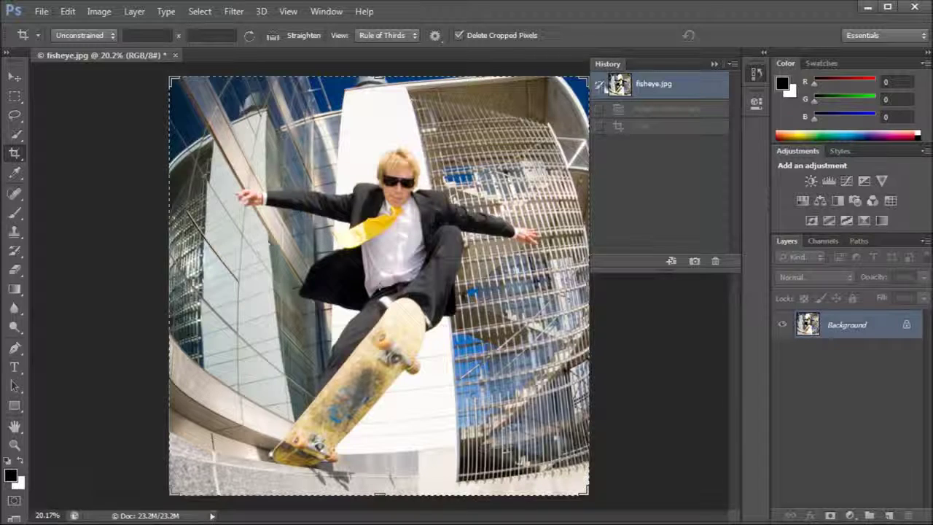
{"action": "left_click", "coordinate": [655, 125]}
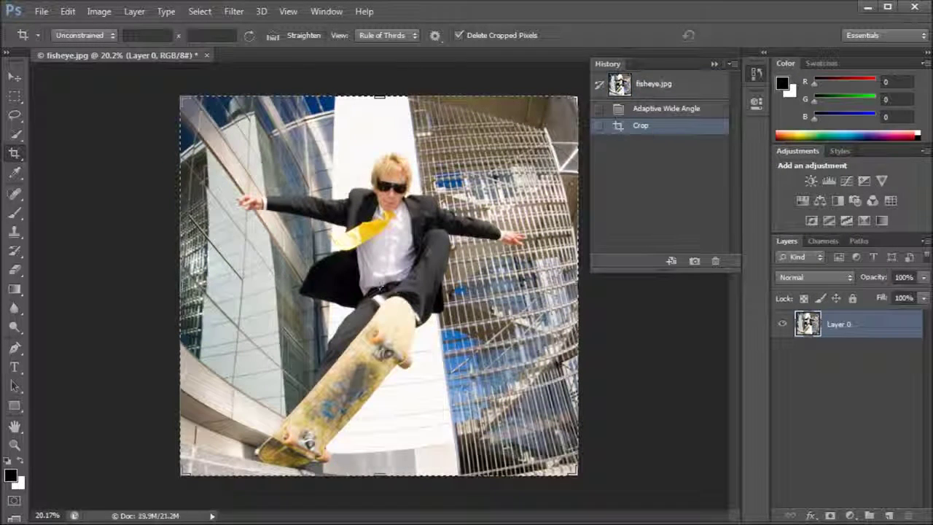